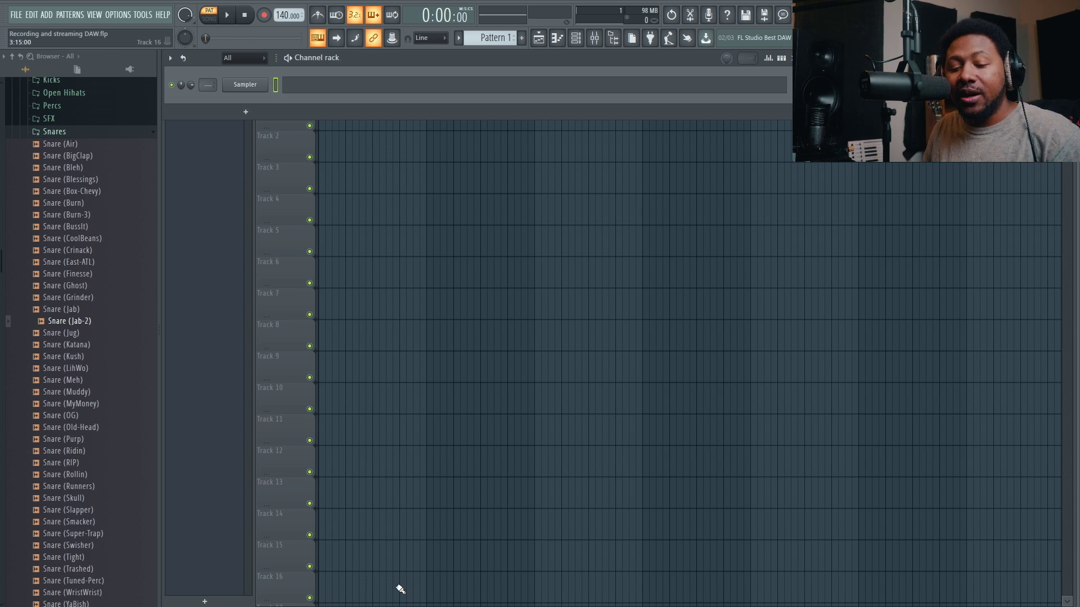
- Bring up the Windows Start menu over the empty 'Recording and streaming DAW.flp' project
key(super)
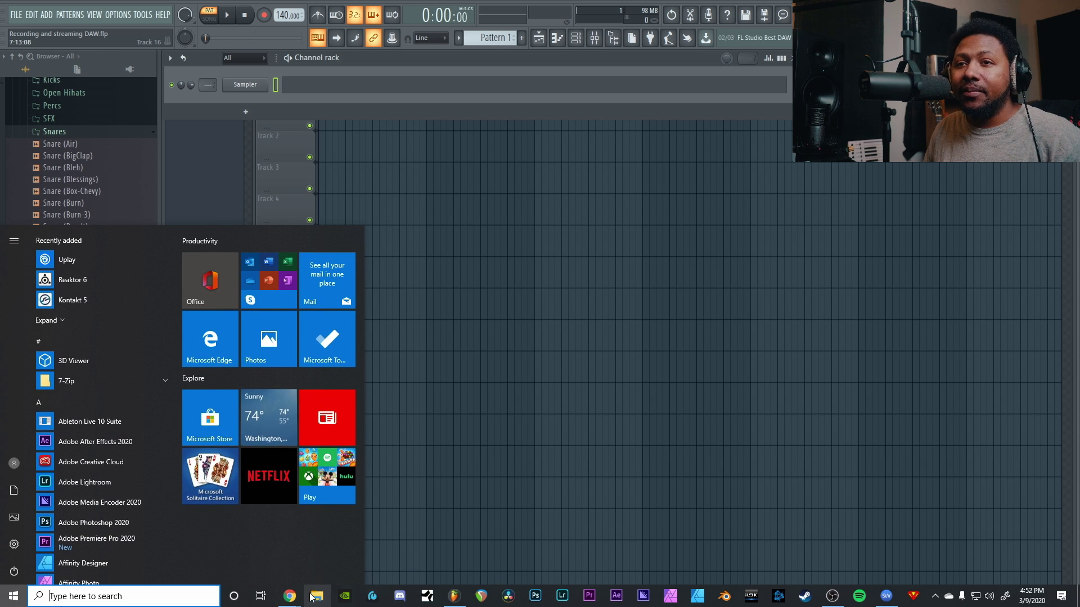
- Bring the obsproject.com tab forward and browse the OBS Studio 24.0.3 download page
mouse_move(290, 596)
click(311, 552)
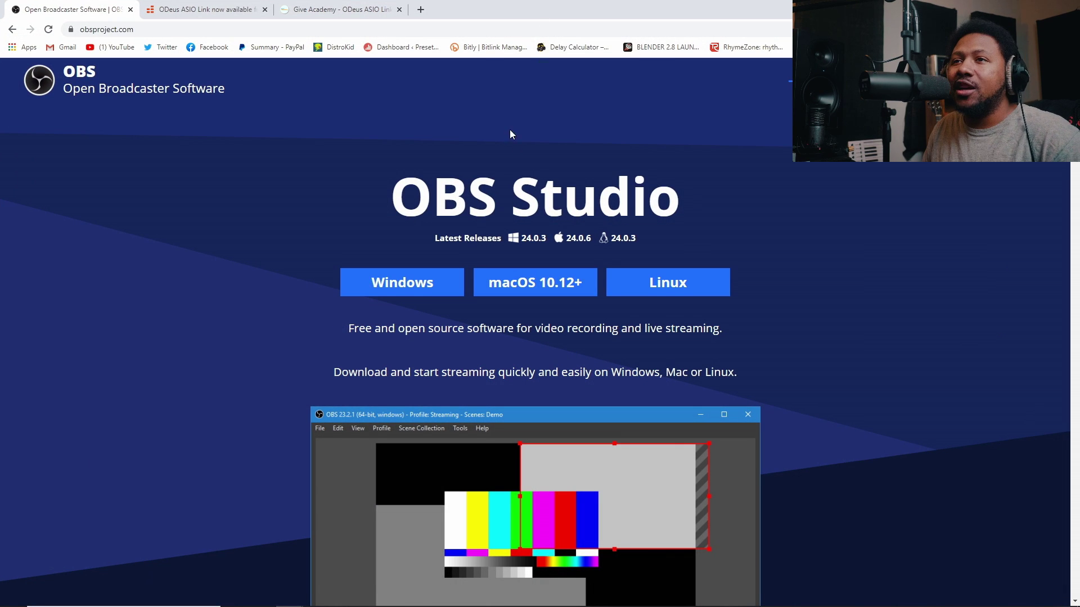
scroll(515, 270, down, 6)
scroll(762, 186, up, 6)
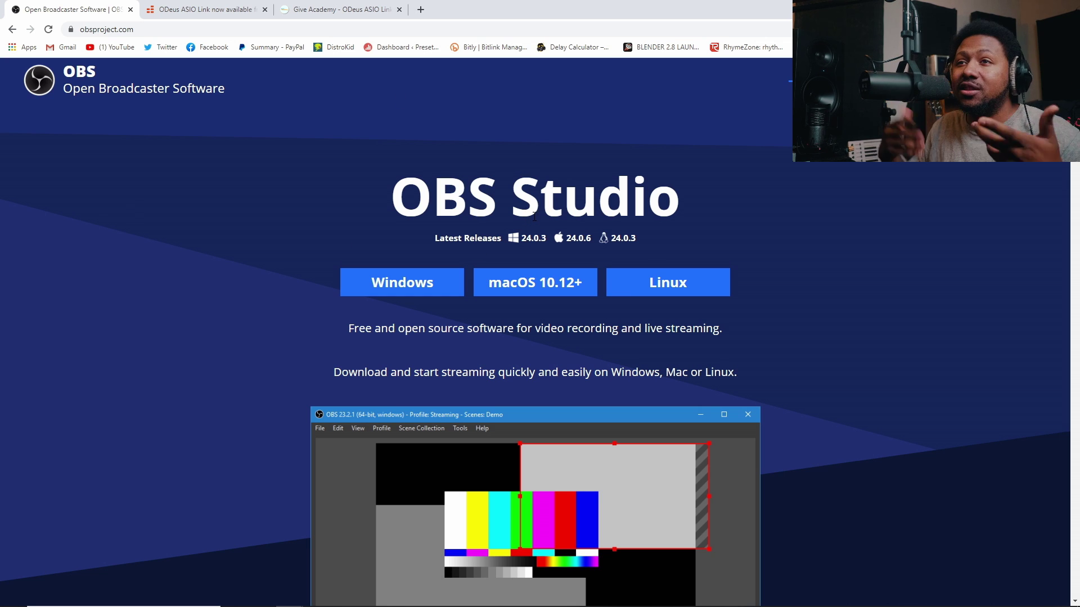
scroll(534, 216, down, 3)
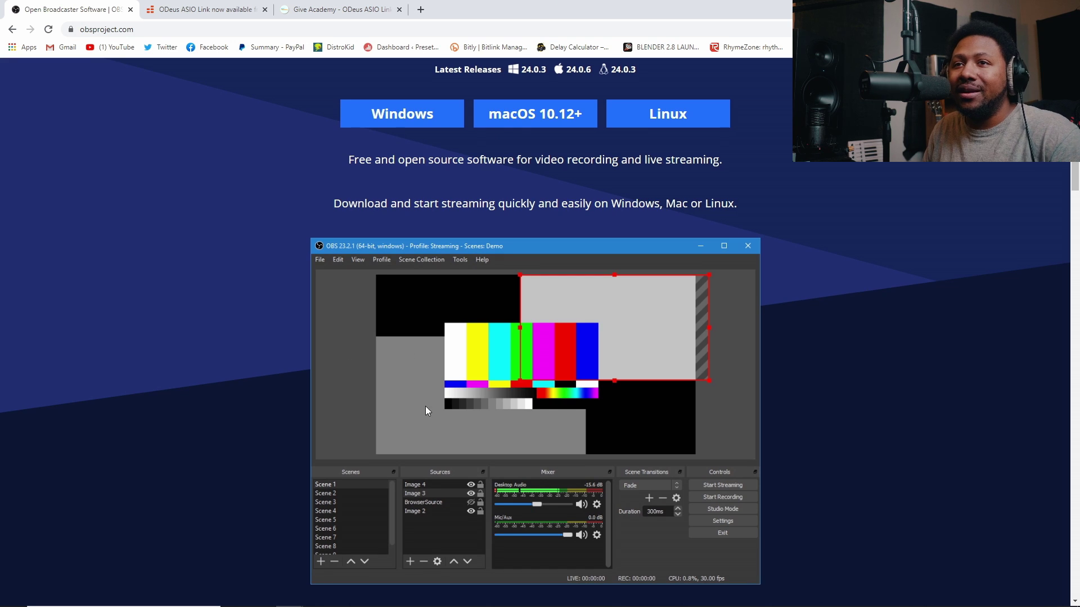
scroll(673, 401, down, 4)
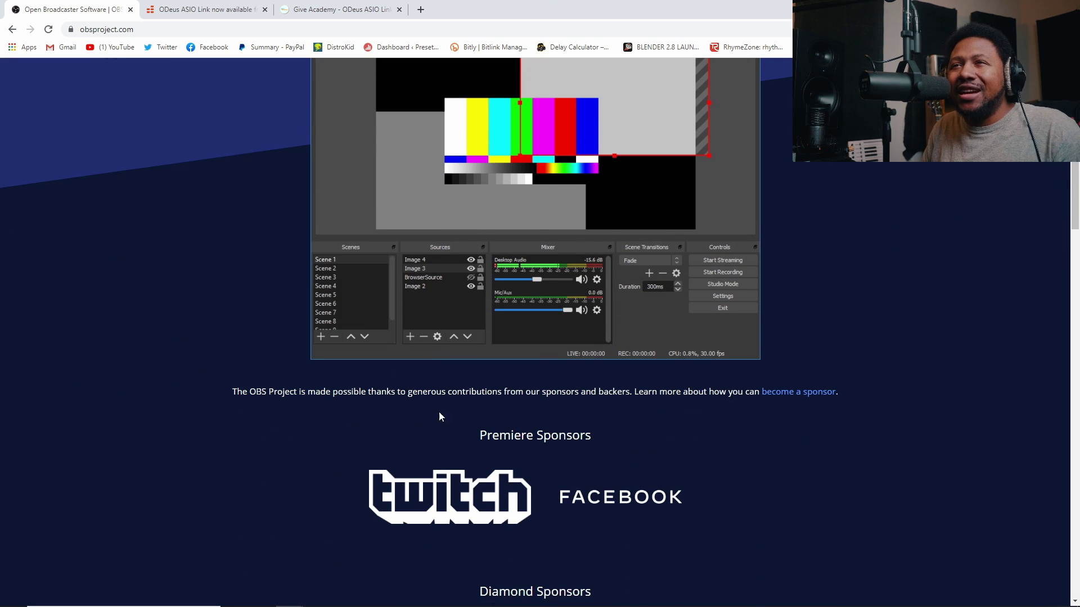
scroll(532, 349, up, 4)
scroll(357, 409, down, 4)
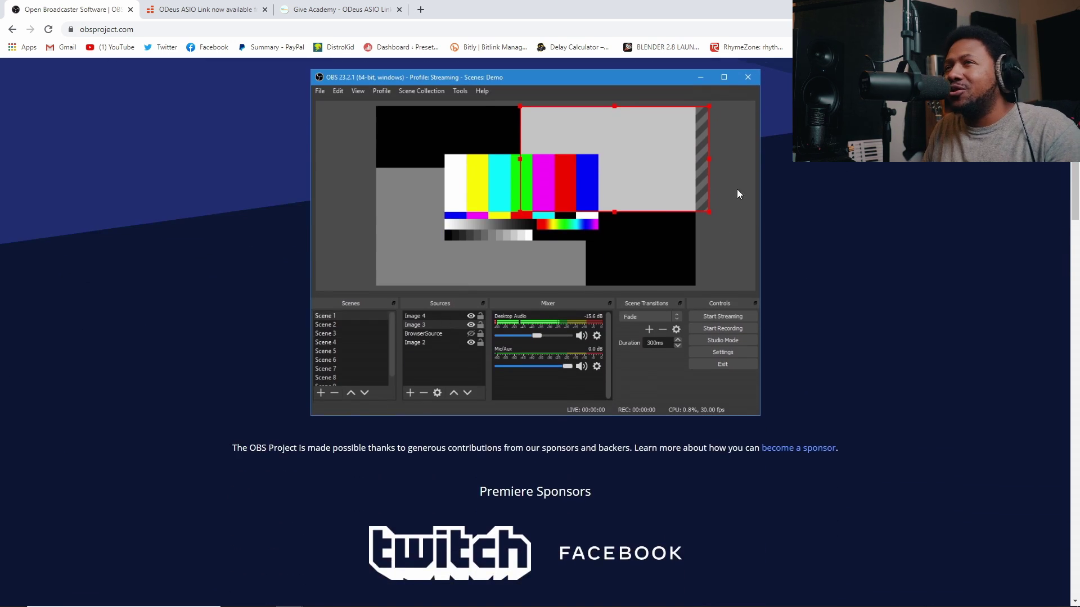
scroll(277, 185, up, 4)
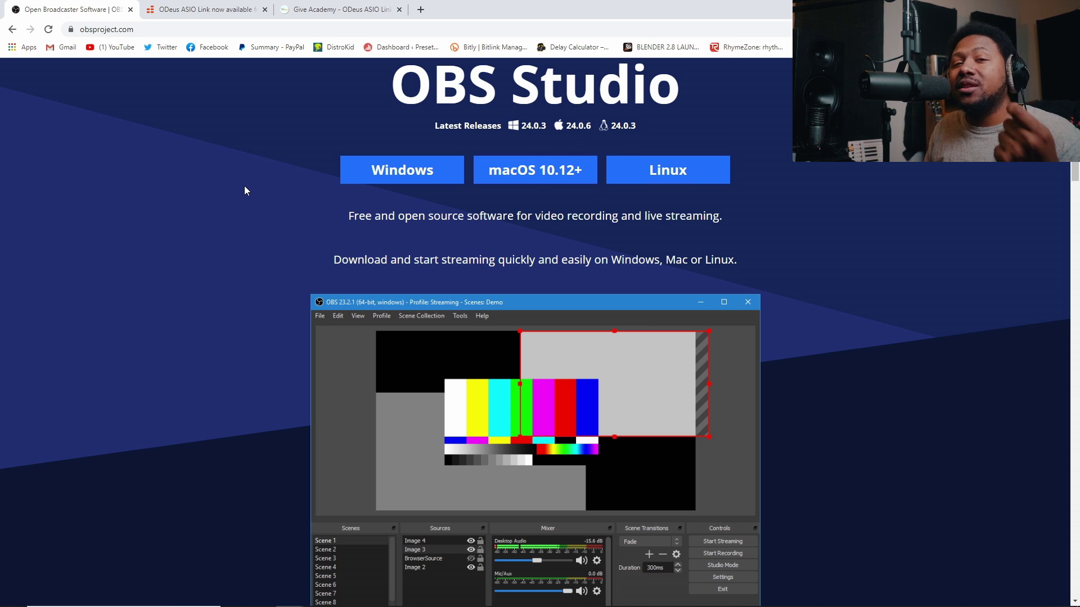
- Switch to the Give Academy tab and scroll through the ASIO Link Pro Patcher download links
click(337, 9)
scroll(447, 378, down, 2)
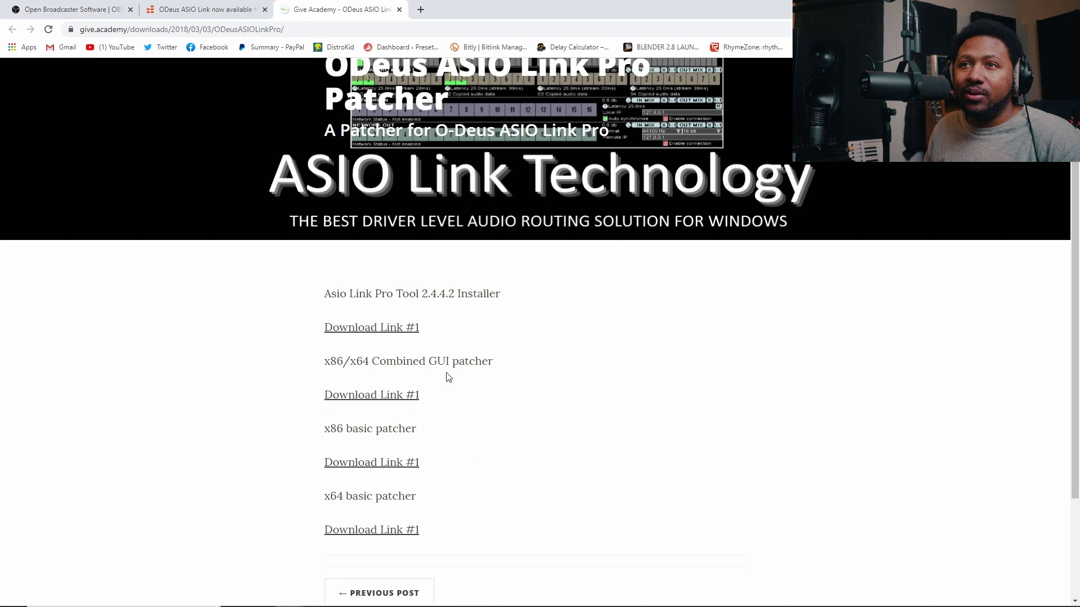
scroll(447, 376, up, 2)
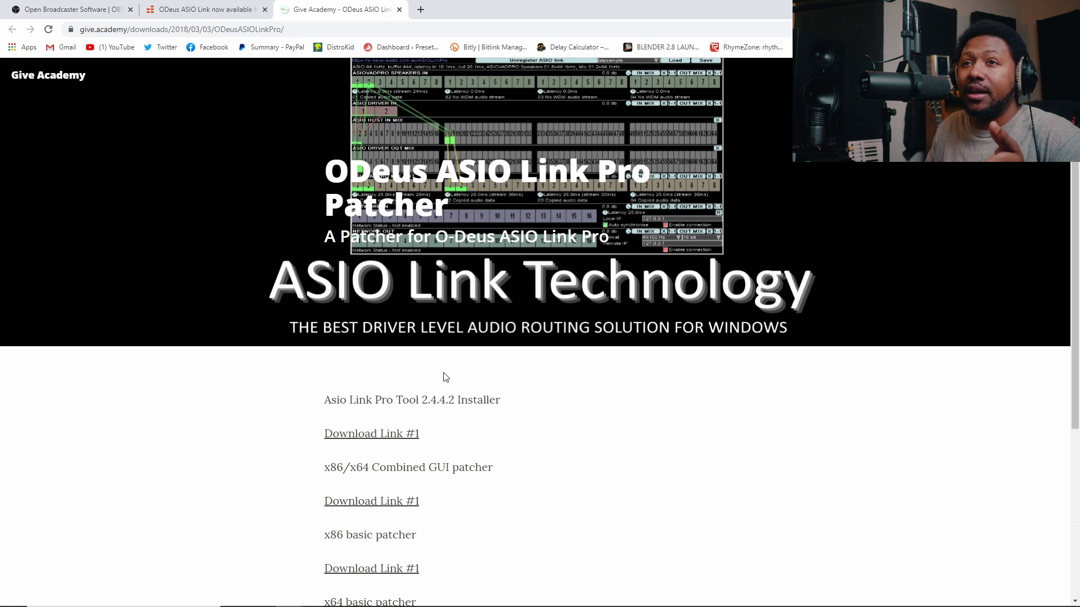
scroll(444, 377, down, 1)
scroll(308, 425, down, 1)
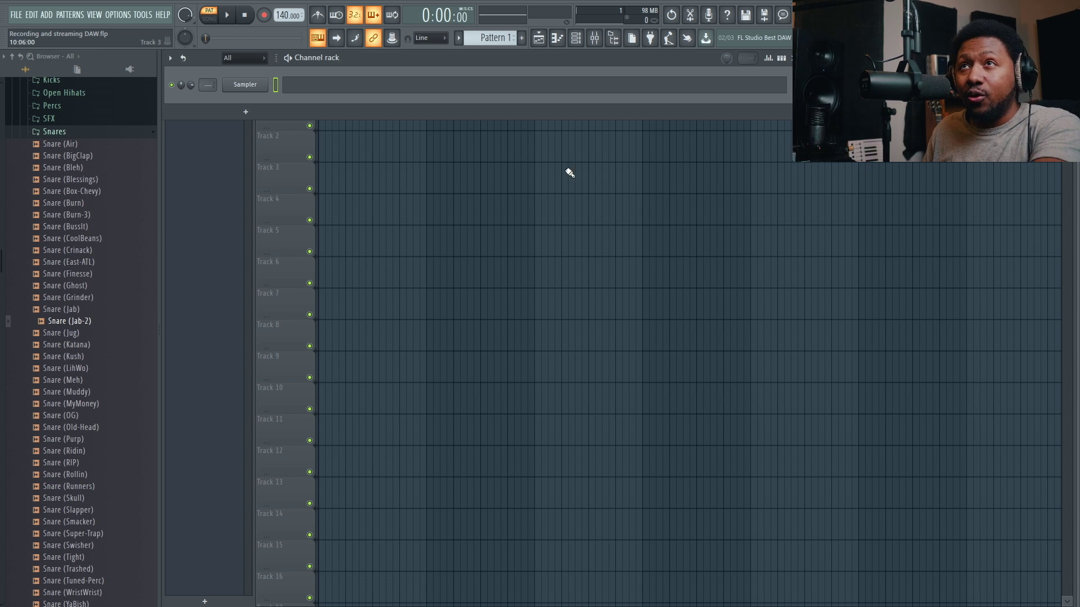
- Open Audio settings and keep ASIO Link Pro as the device at 44100 Hz, 64-sample buffer
click(117, 15)
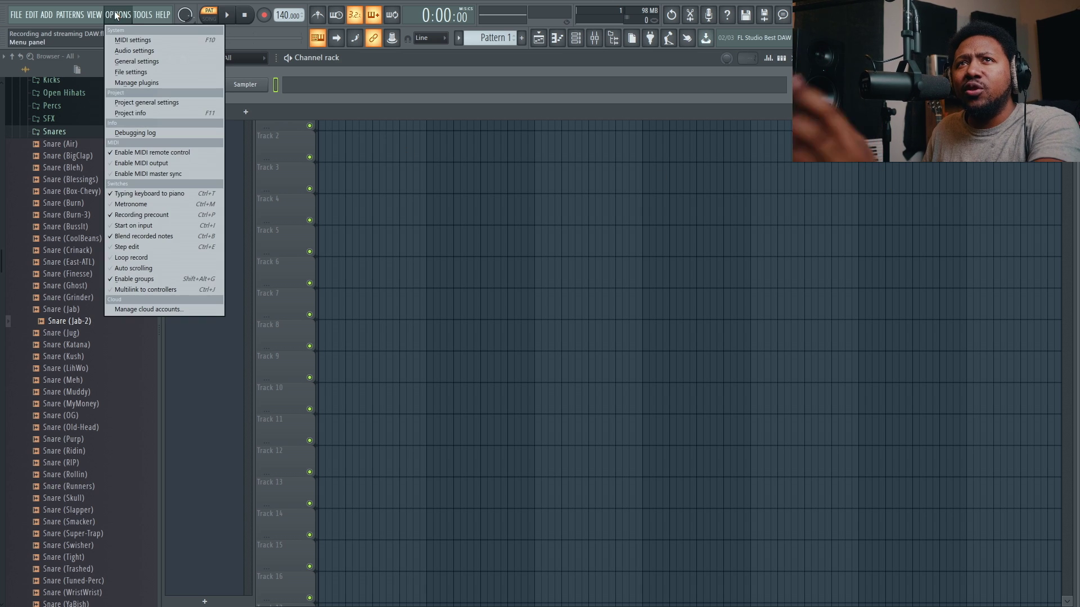
click(136, 49)
drag(522, 110, 397, 135)
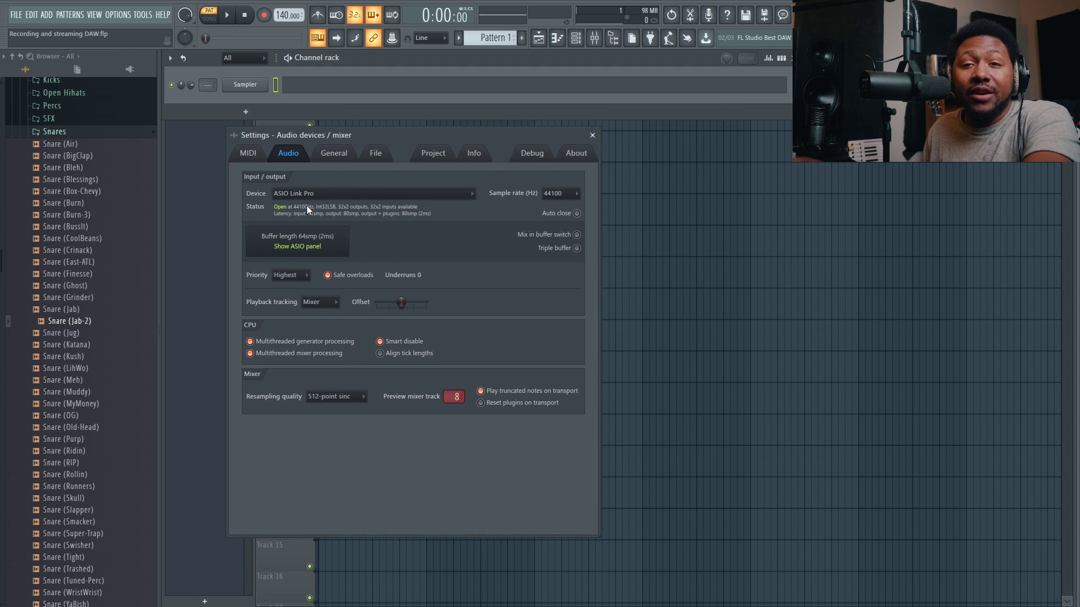
click(365, 194)
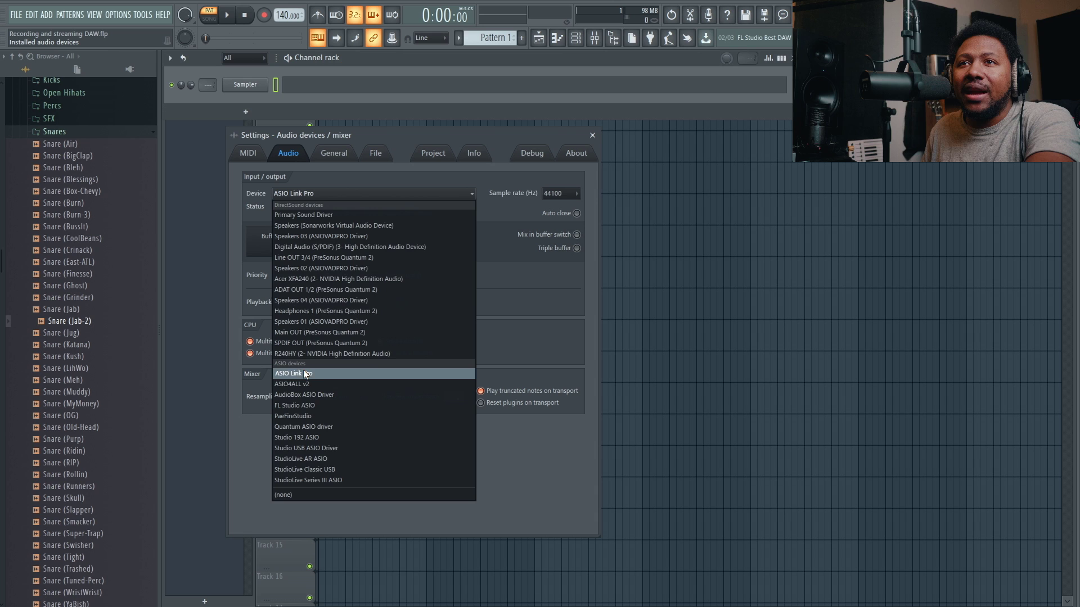
click(499, 181)
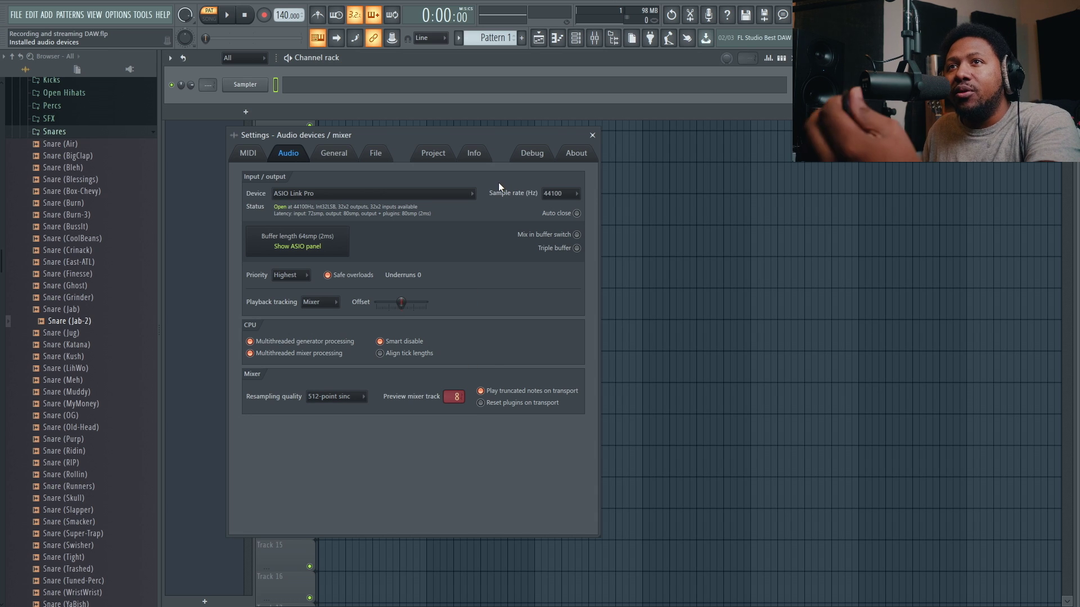
click(338, 194)
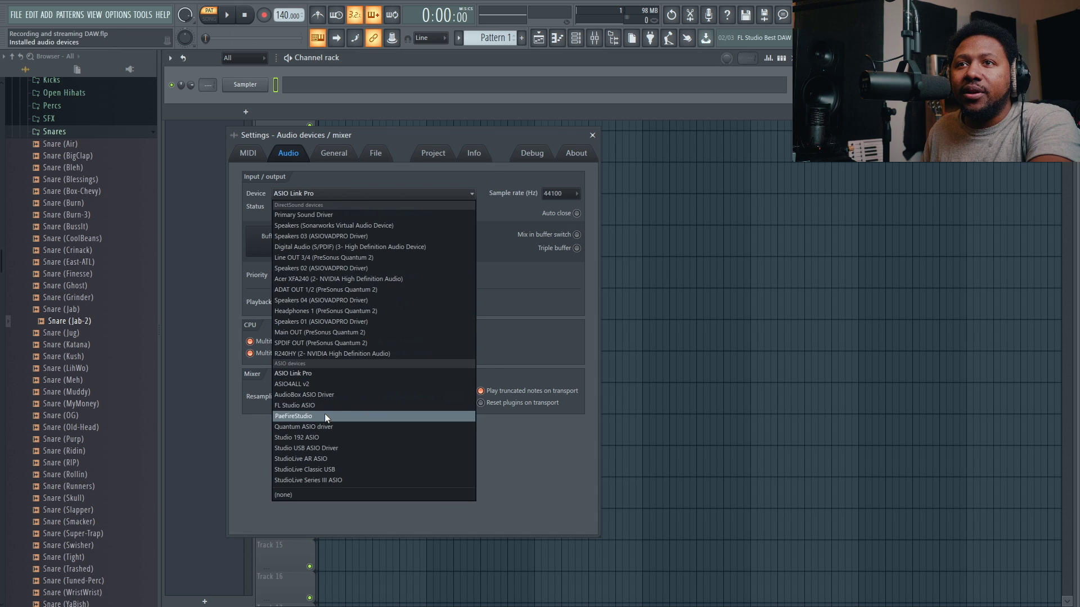
click(444, 179)
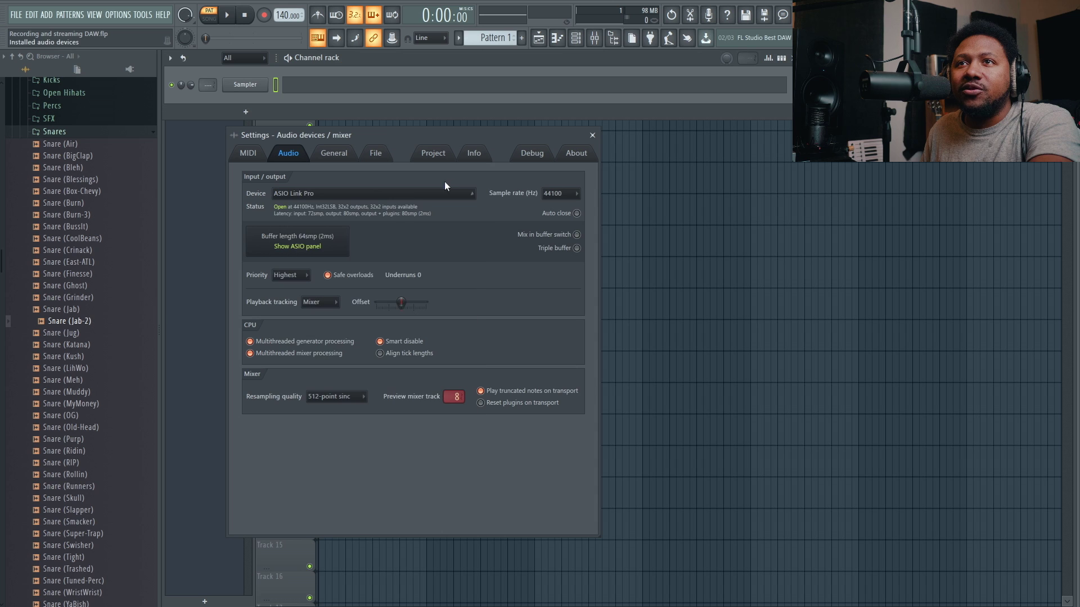
- In the ASIO Link Pro panel, keep Quantum ASIO driver as the picked driver, then close it
click(315, 247)
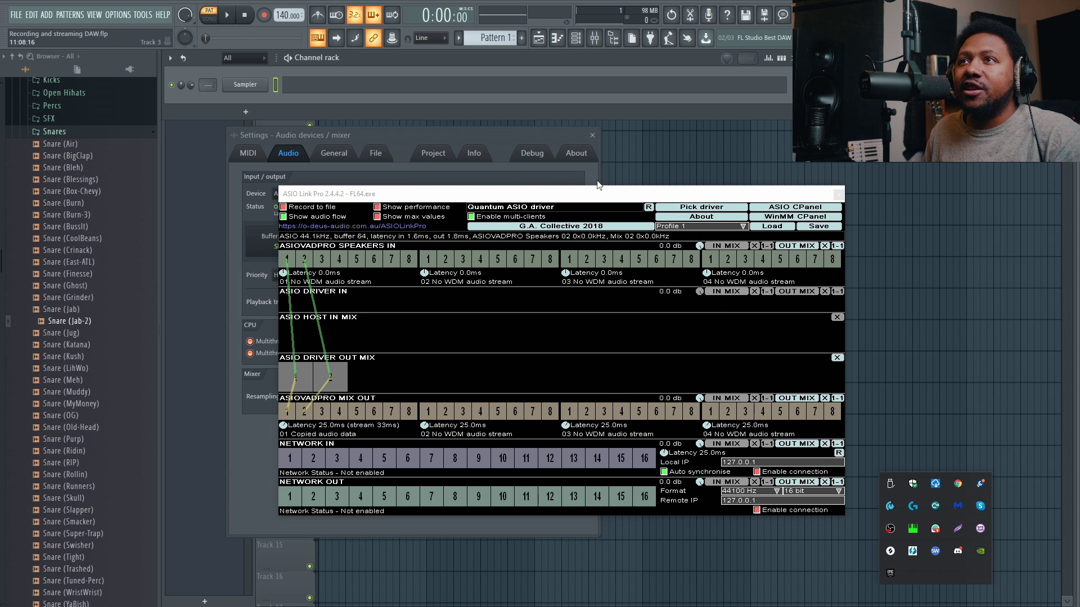
drag(598, 186, 525, 175)
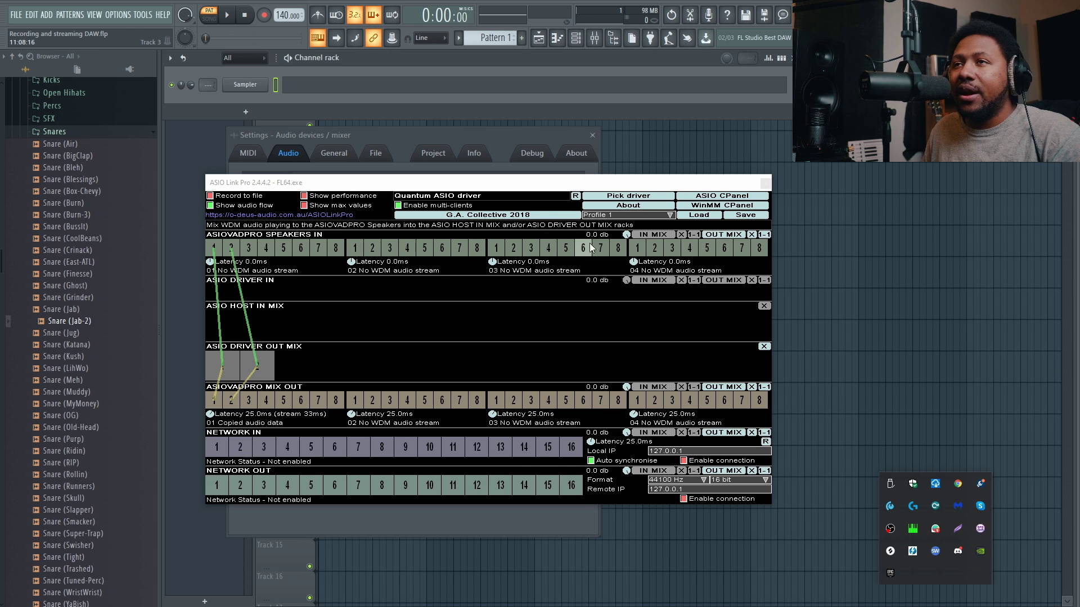
click(622, 197)
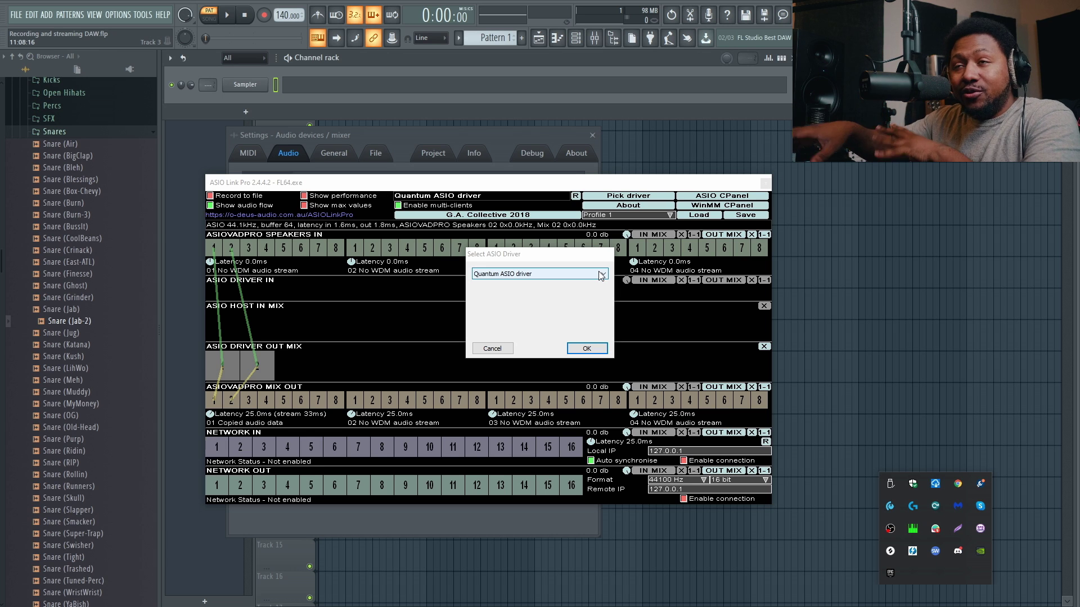
click(601, 274)
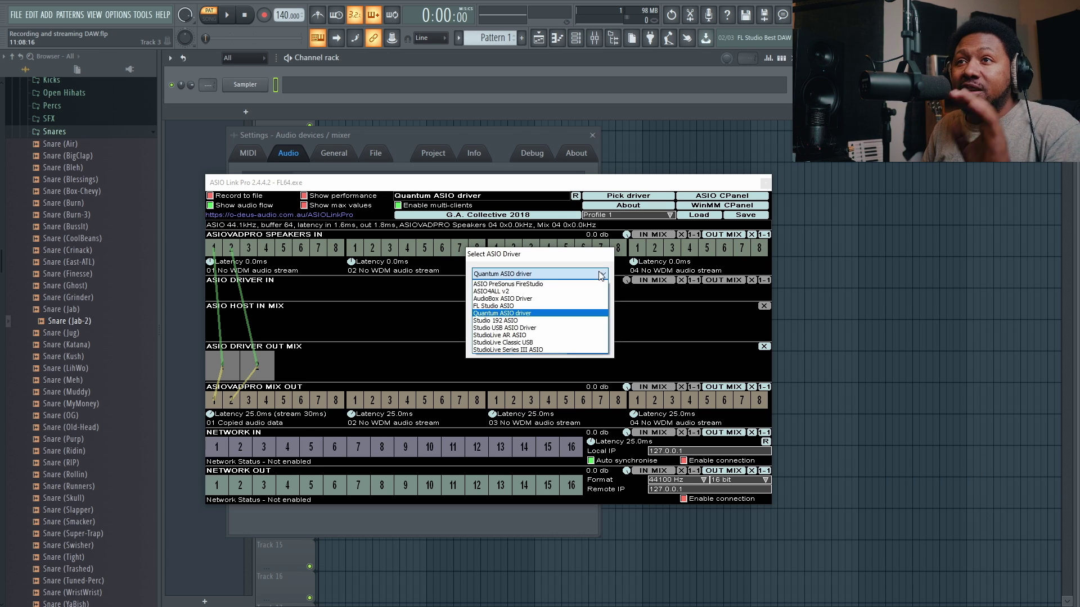
click(602, 275)
click(569, 350)
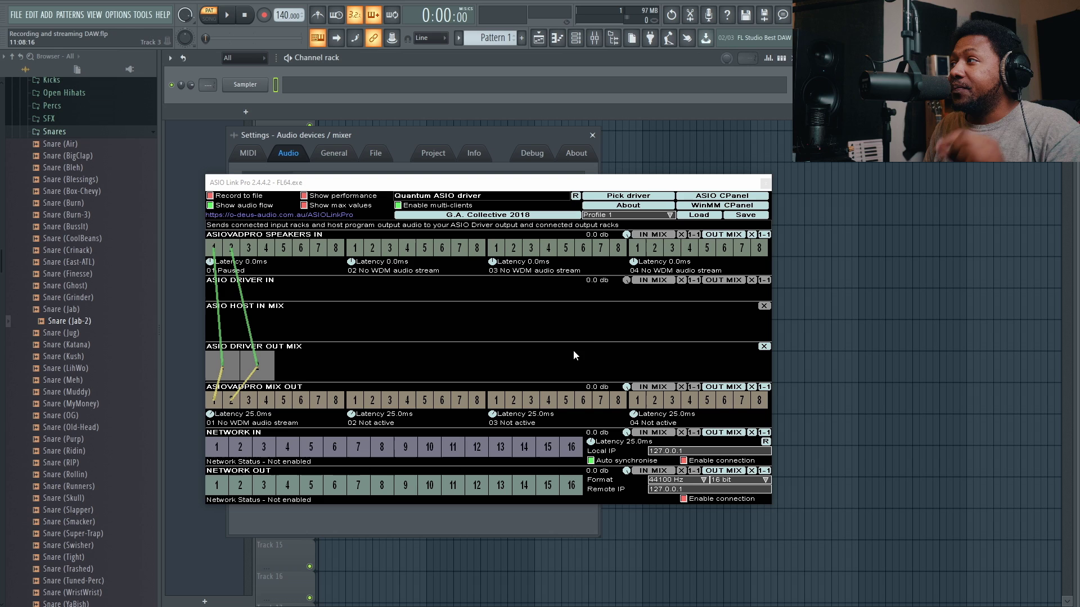
click(765, 185)
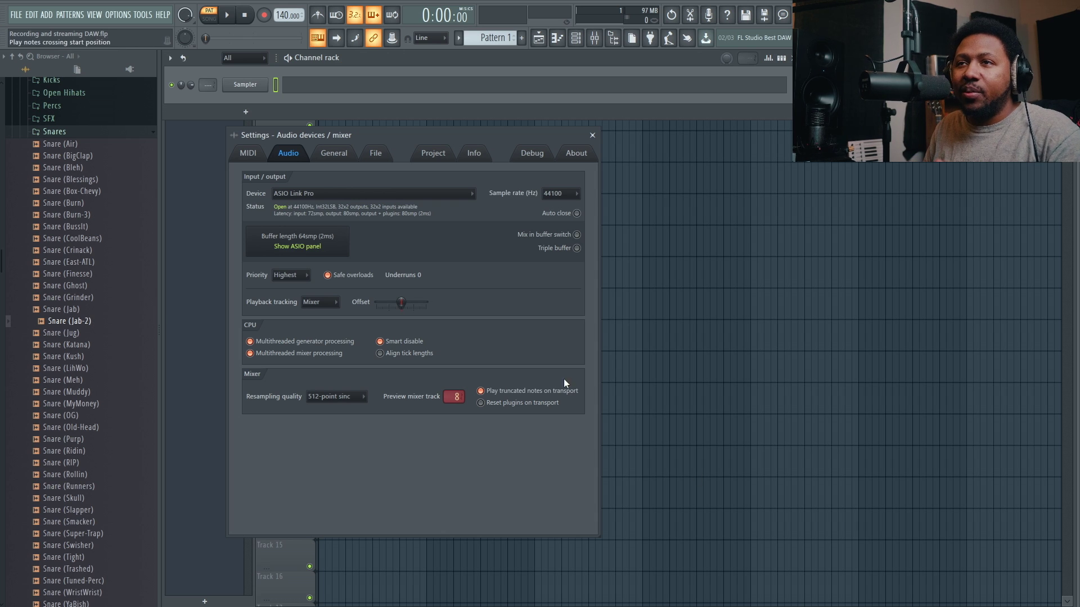
- Check the audio interface's block size stays at 64, then switch to the OBS Studio window
click(312, 248)
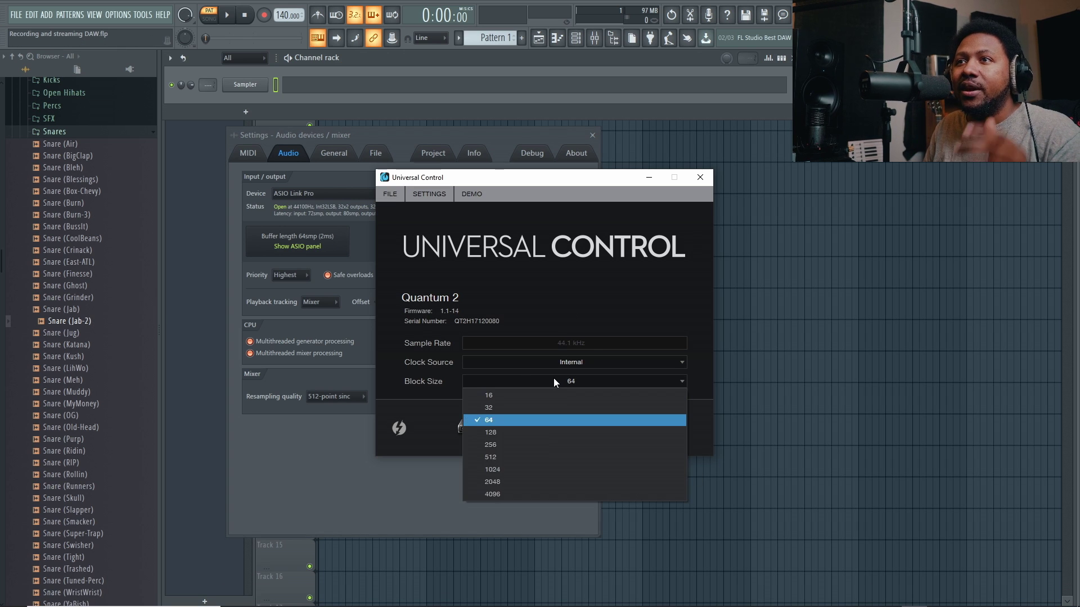
click(705, 180)
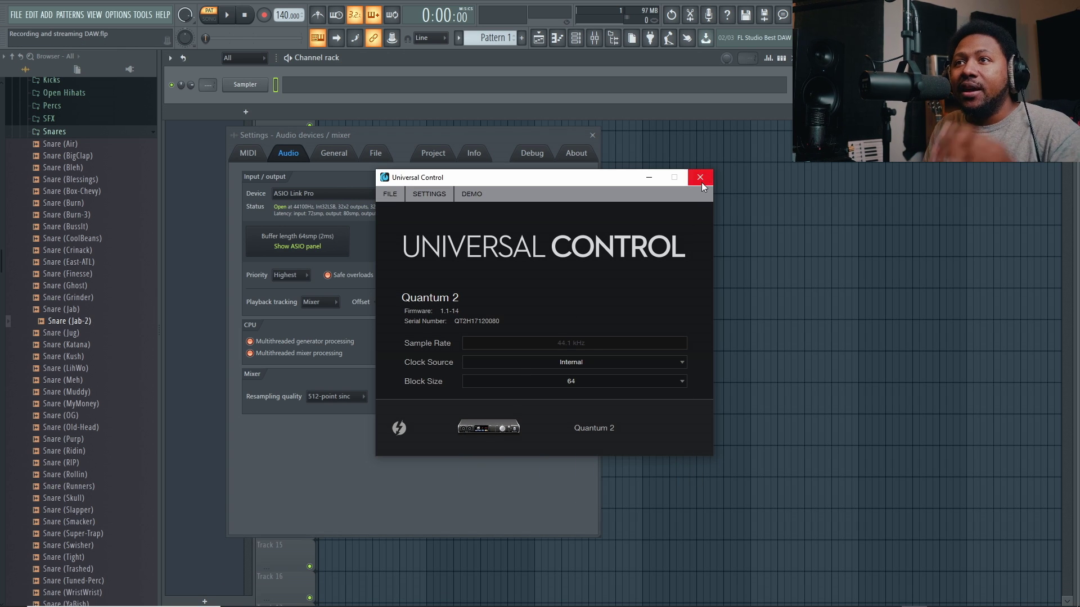
click(597, 385)
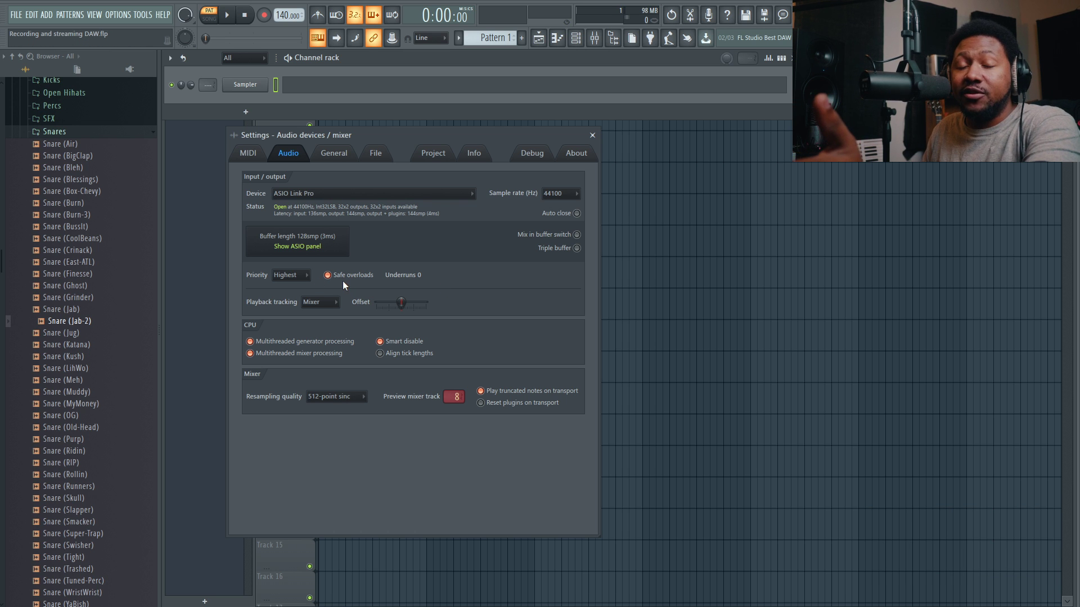
key(alt+Tab)
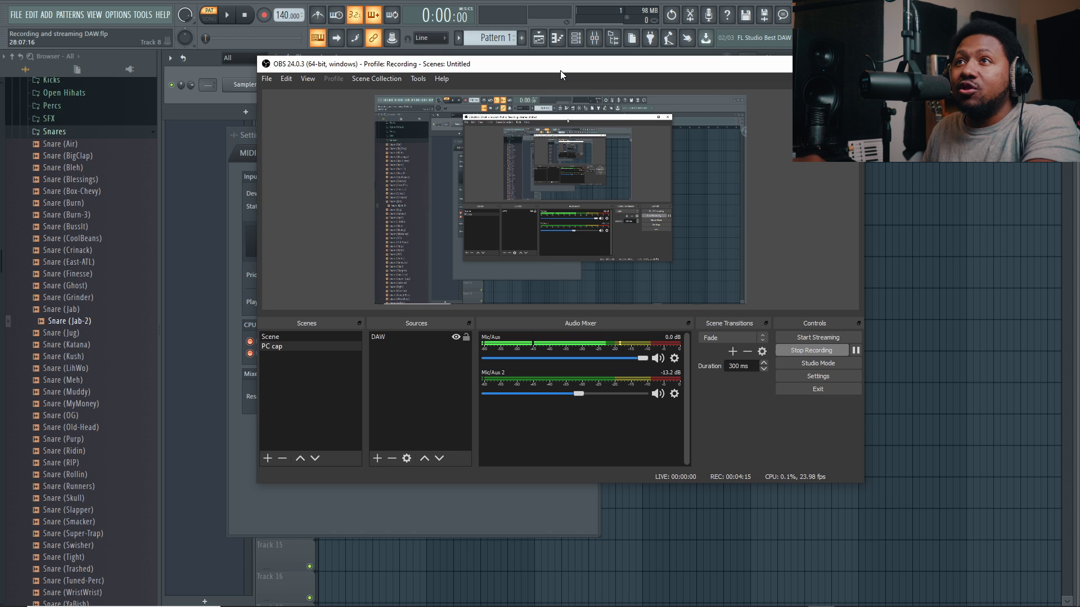
- Maximise OBS and open its Audio settings: 44.1 kHz stereo, Mic/Aux 2 on Mix 01
double_click(560, 70)
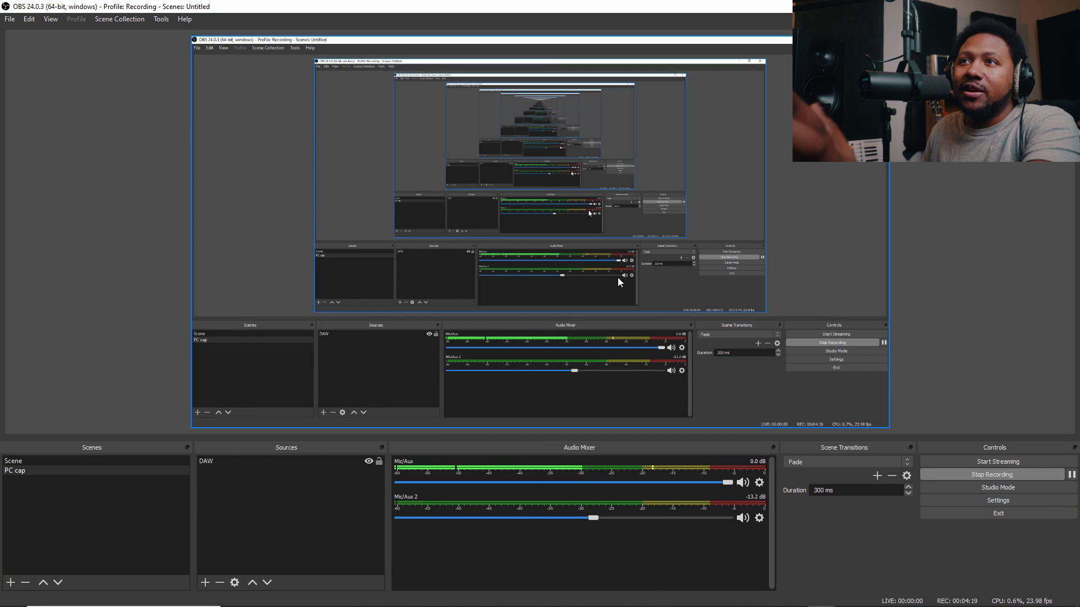
click(1028, 505)
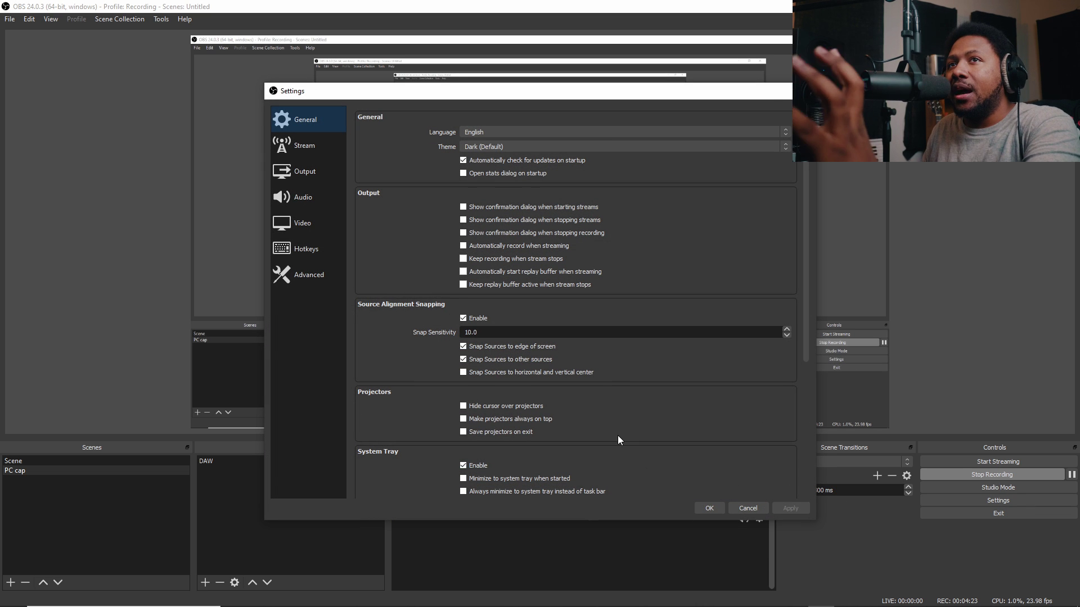
click(312, 198)
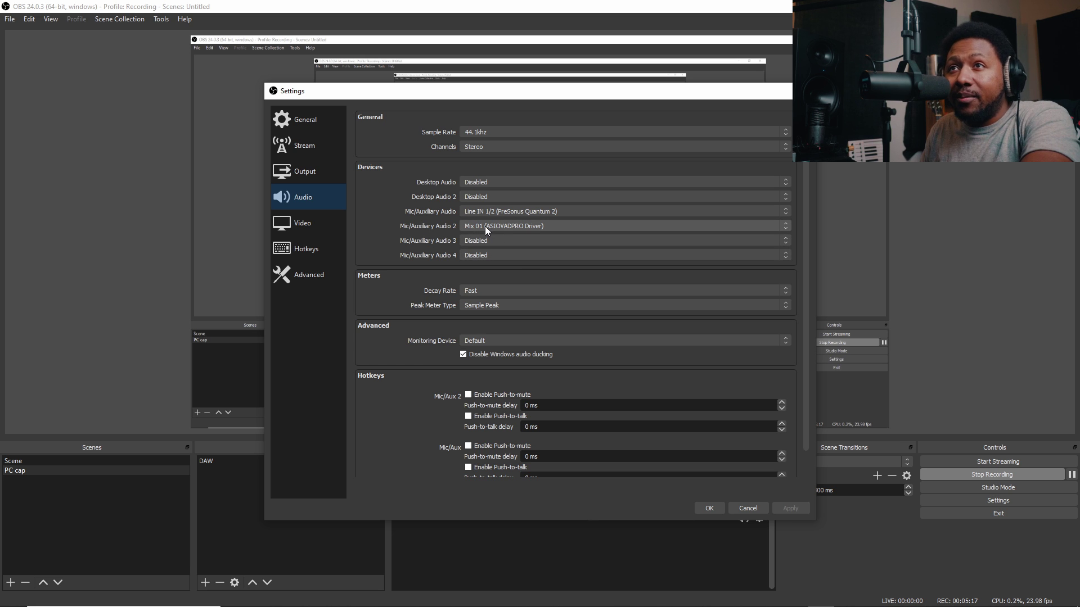
- Leave Mic/Auxiliary Audio 2 on Mix 01 and accept the OBS settings with OK
click(487, 226)
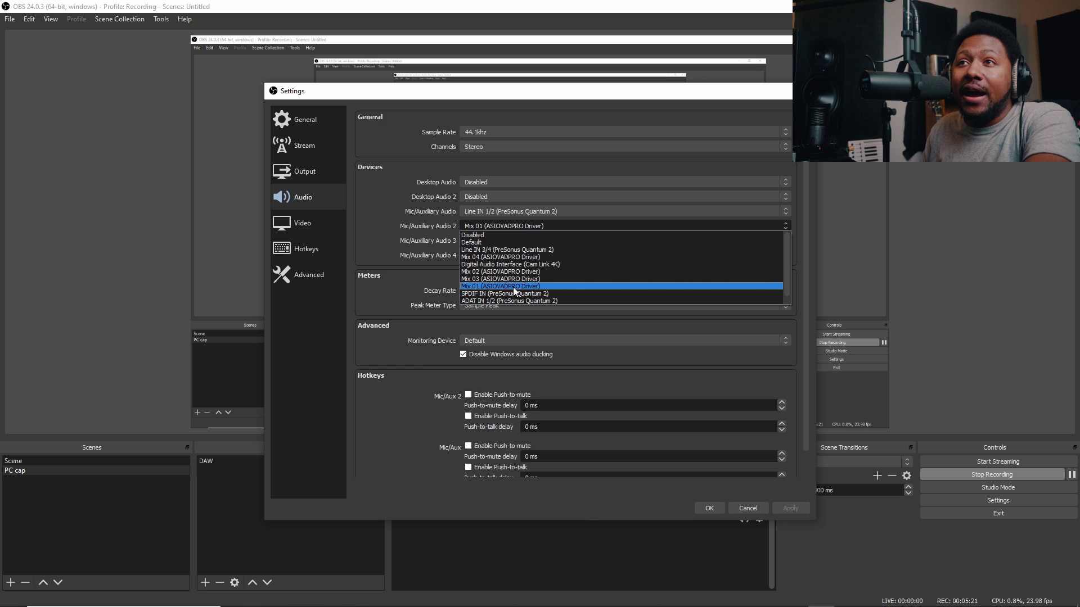
click(409, 241)
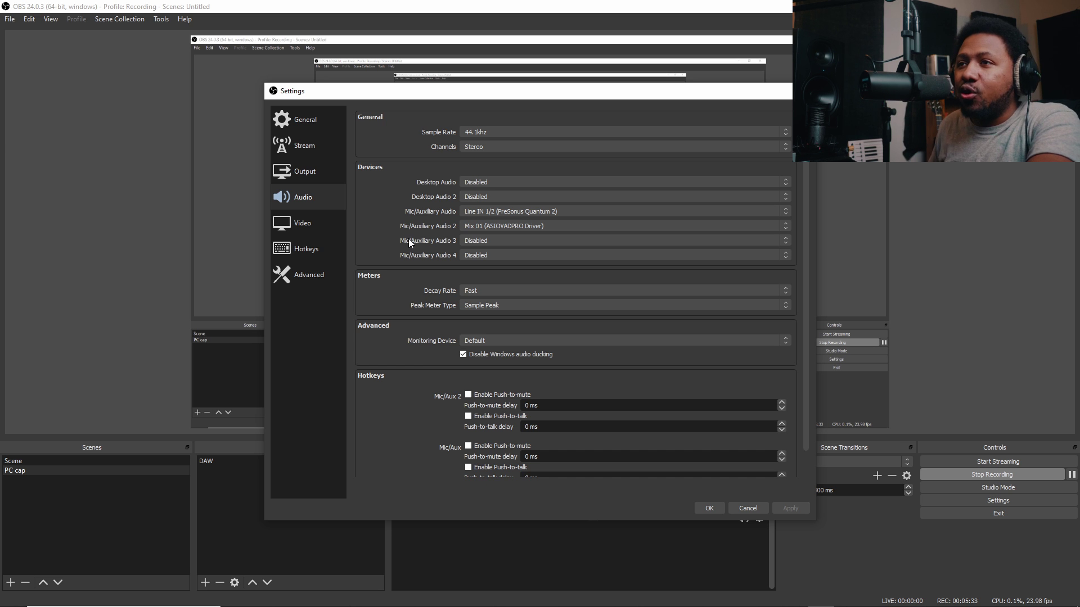
click(710, 509)
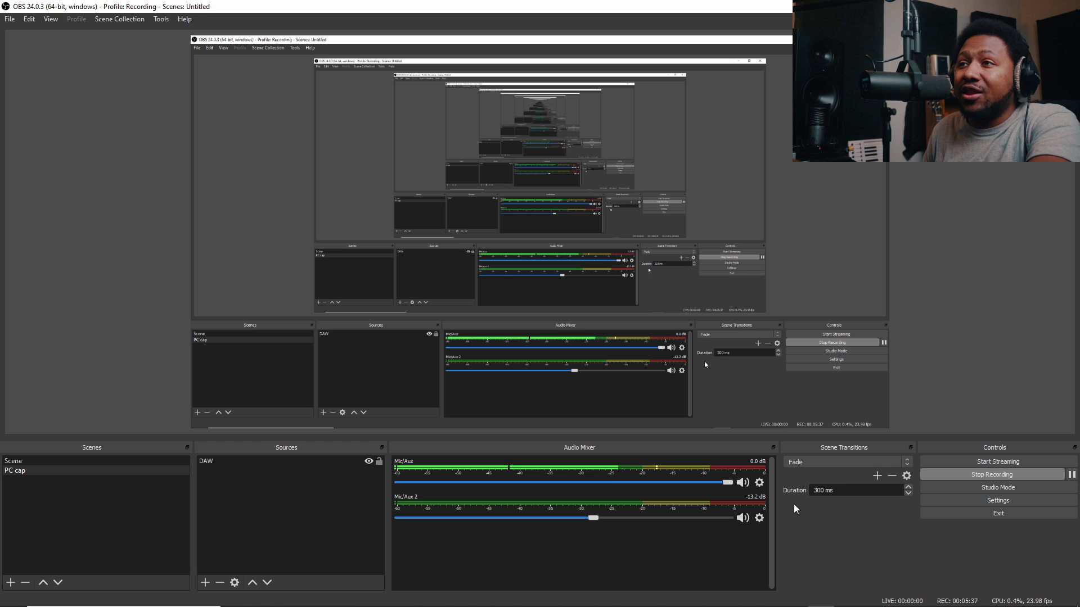
- In Advanced Audio Properties, uncheck Track 2 for Mic/Aux 2 and close the dialog
click(759, 482)
click(759, 484)
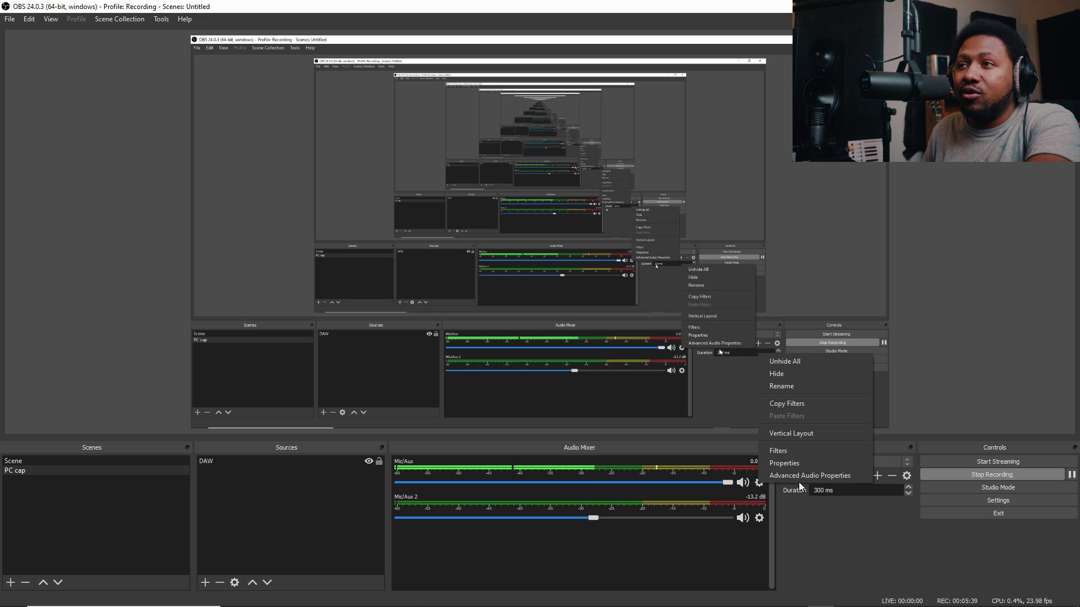
click(793, 477)
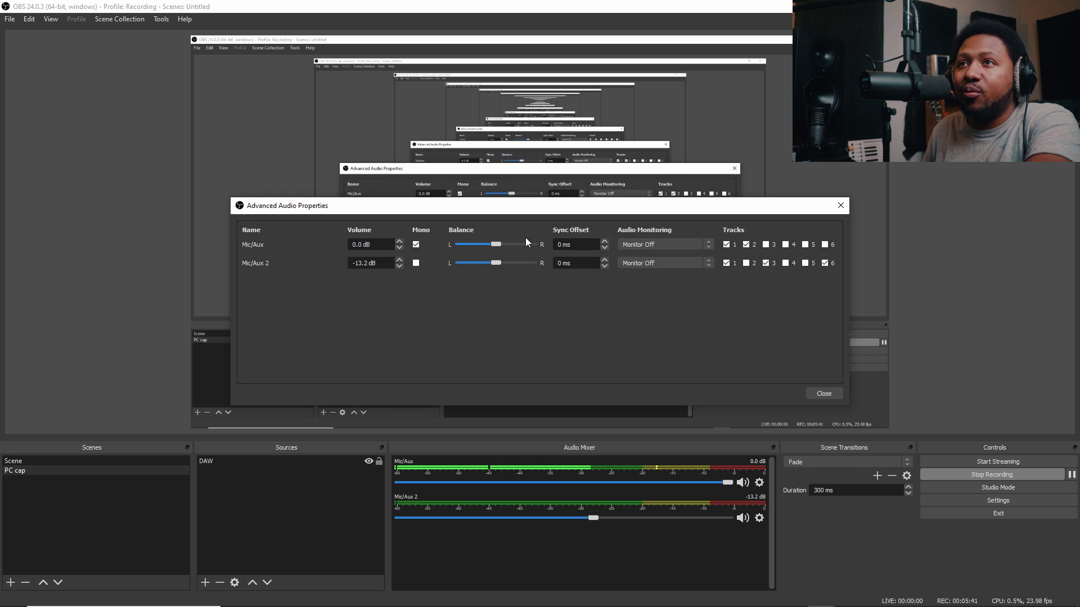
drag(522, 209, 520, 301)
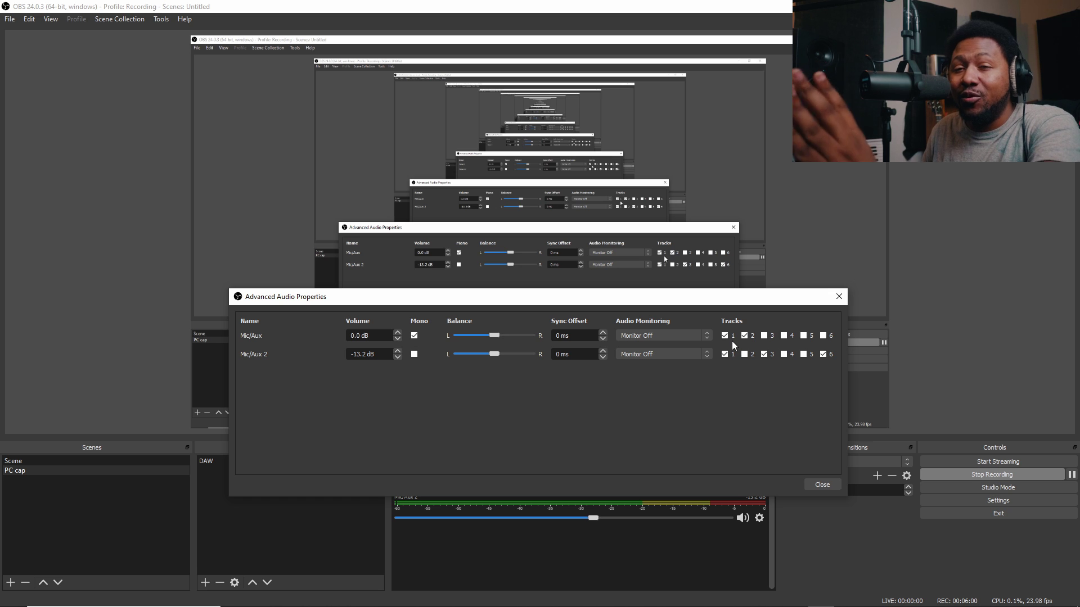
click(744, 353)
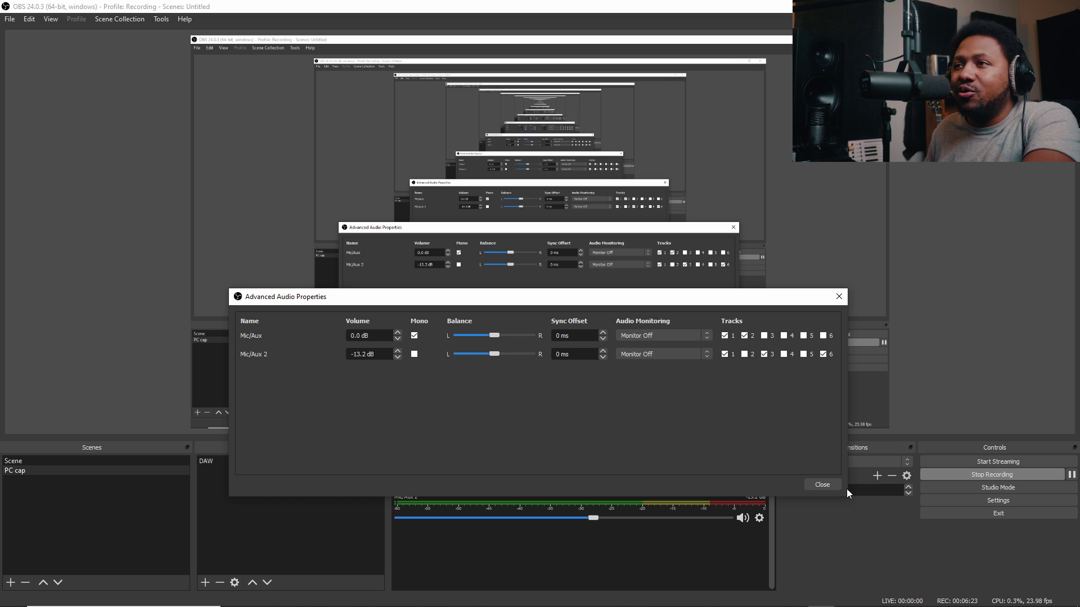
click(830, 485)
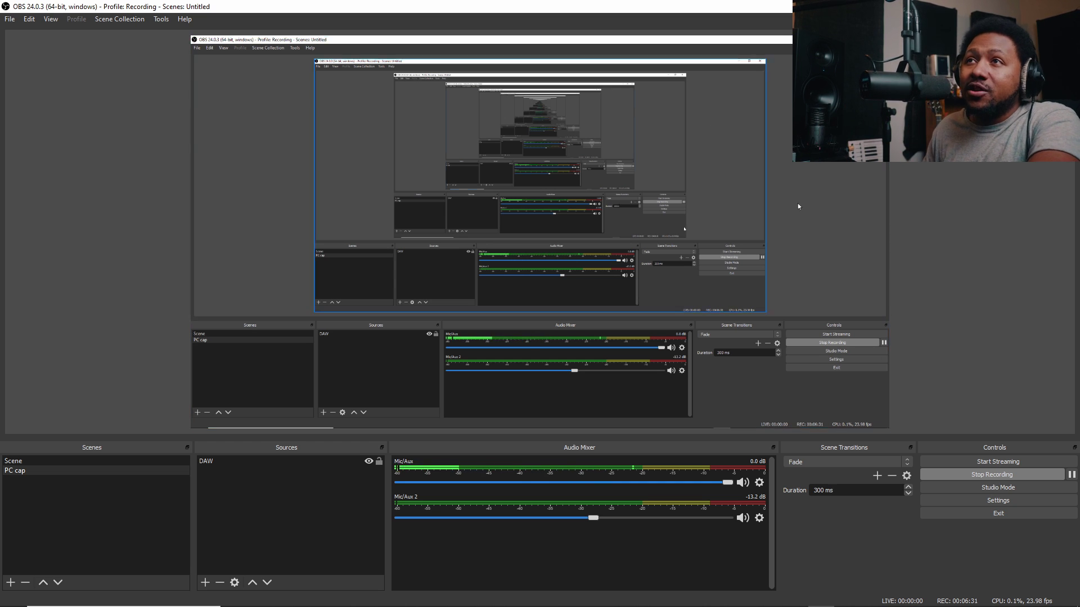
- Restore OBS to a smaller window and switch between FL Studio and OBS
double_click(748, 10)
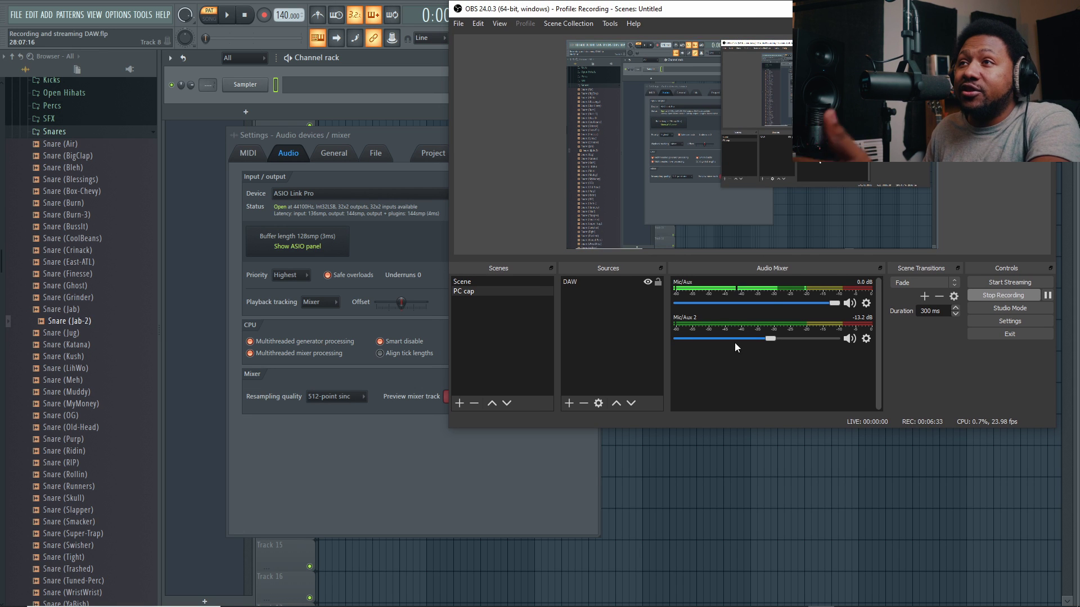
click(79, 326)
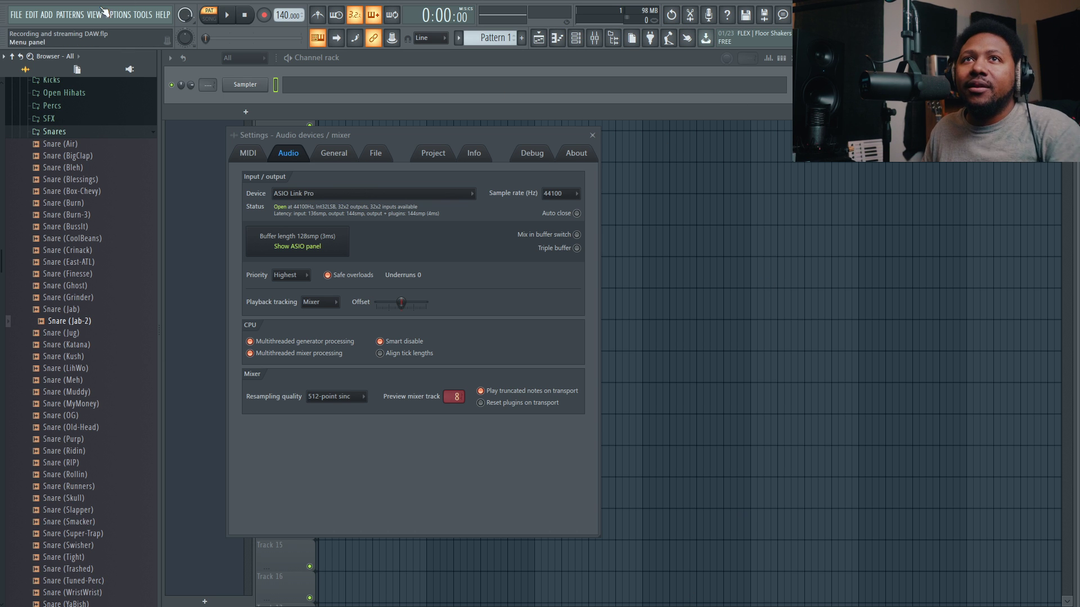
key(super)
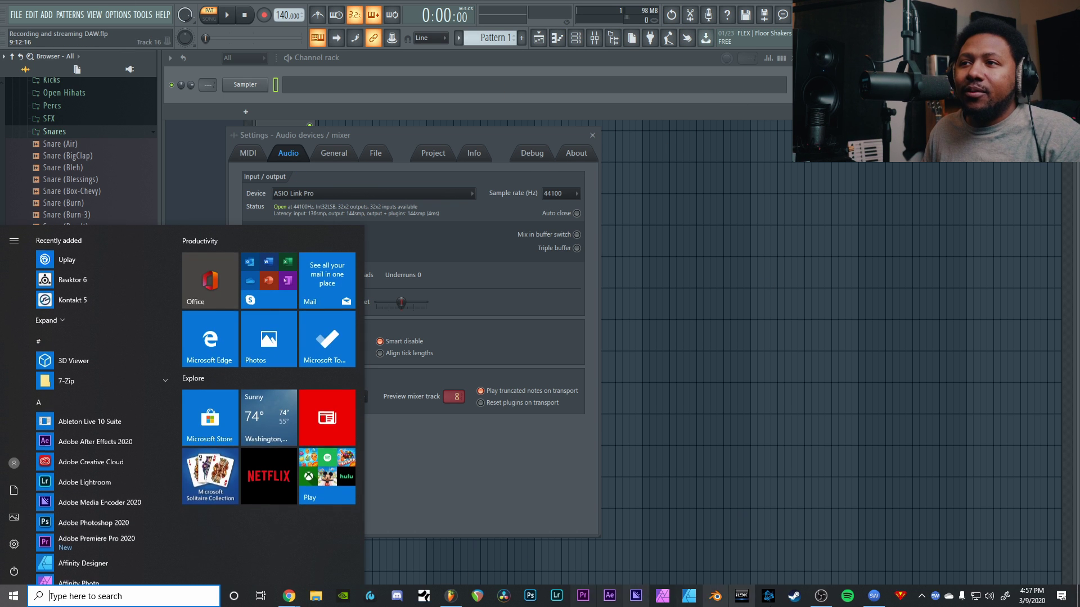
click(821, 604)
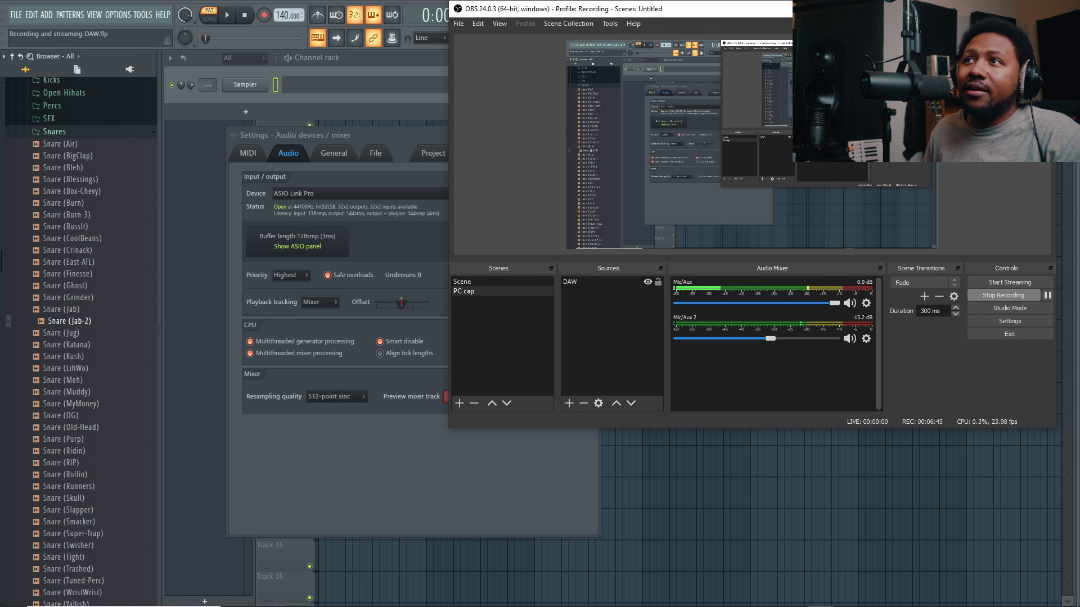
- Load Snare (Grinder) in place of the Sampler channel and fill most of its step row
click(314, 96)
drag(65, 297, 248, 85)
click(251, 84)
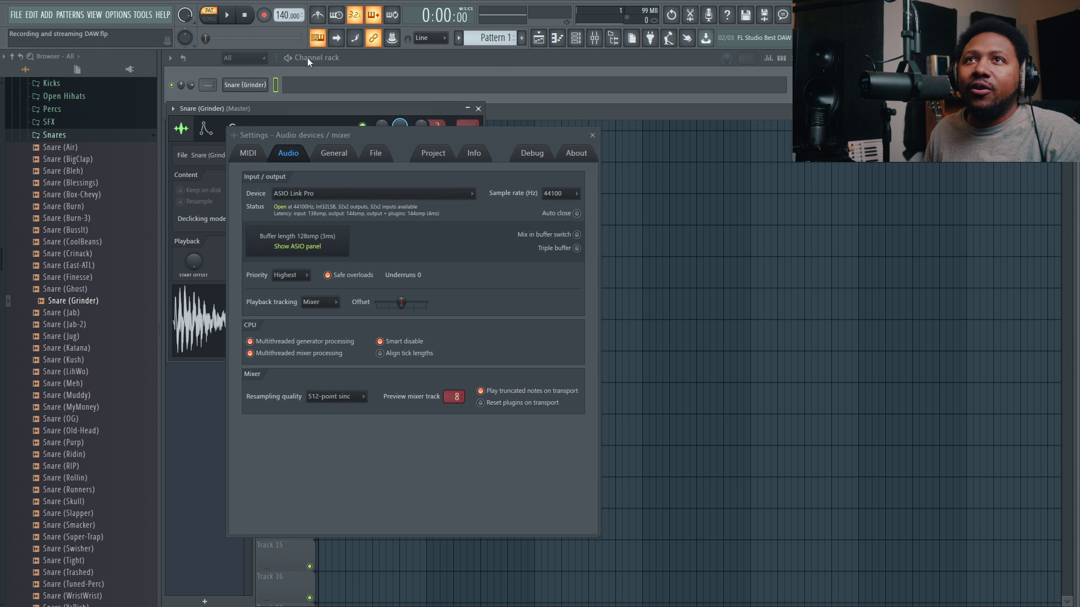
click(403, 93)
drag(295, 85, 639, 115)
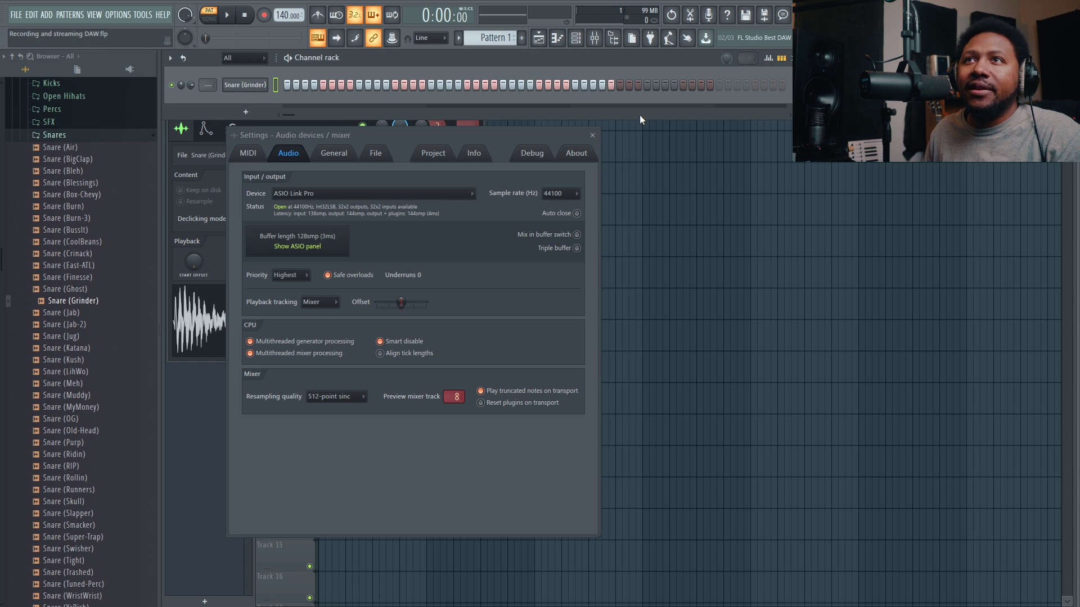
- Play the snare pattern and bring OBS into view to watch the Mic/Aux 2 meter
key(super)
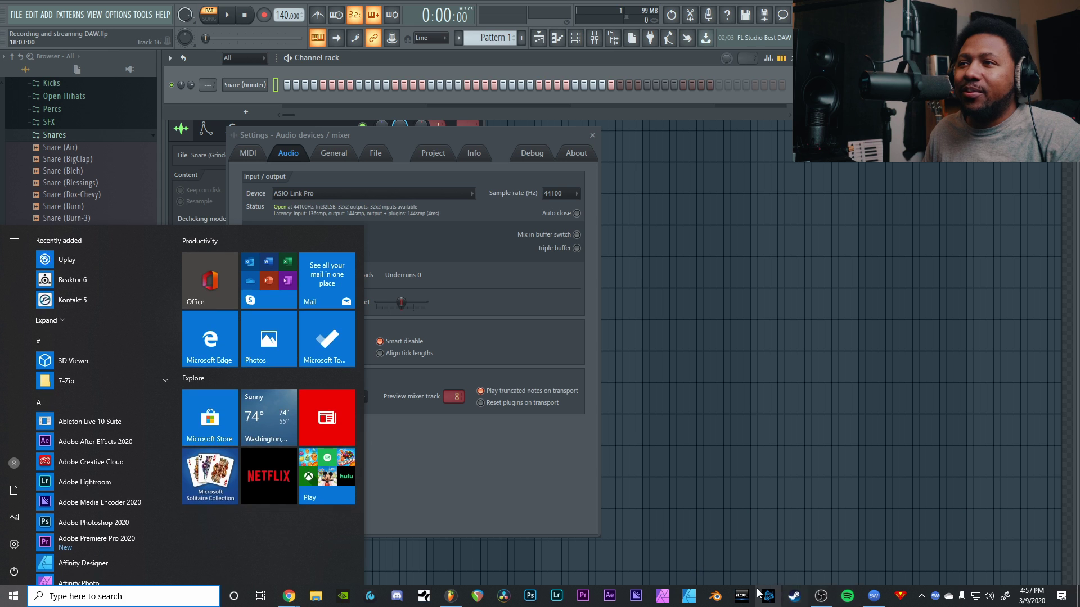
click(808, 597)
key(alt+Tab)
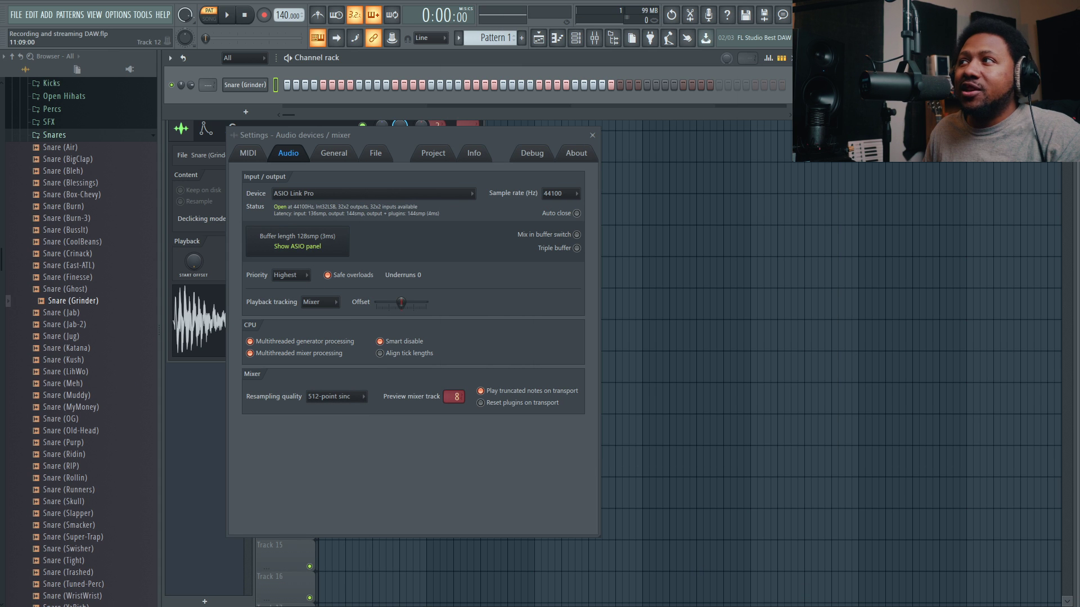
click(234, 24)
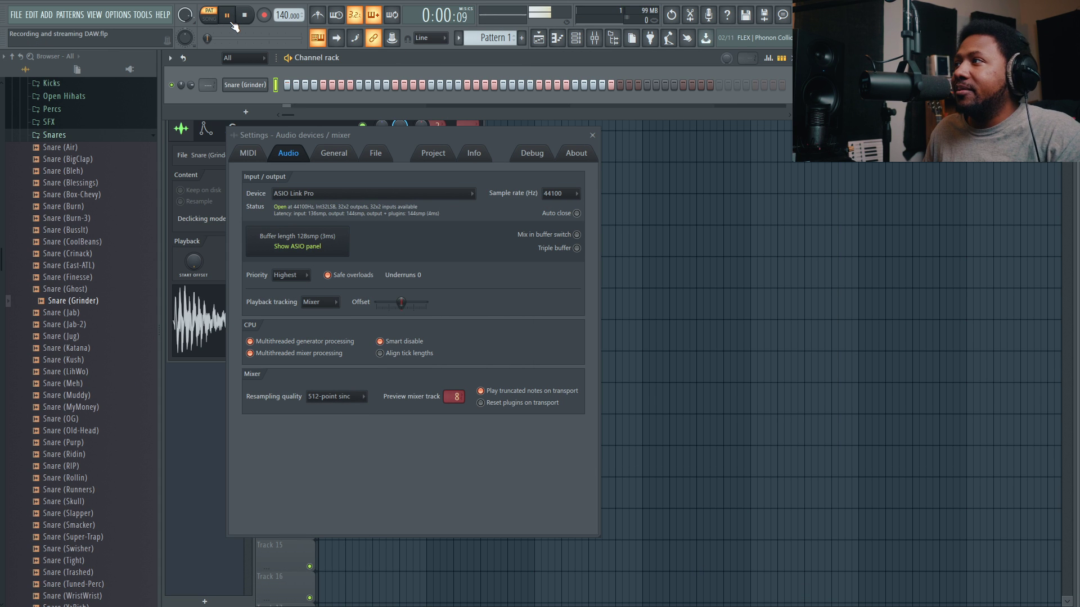
drag(984, 77, 414, 77)
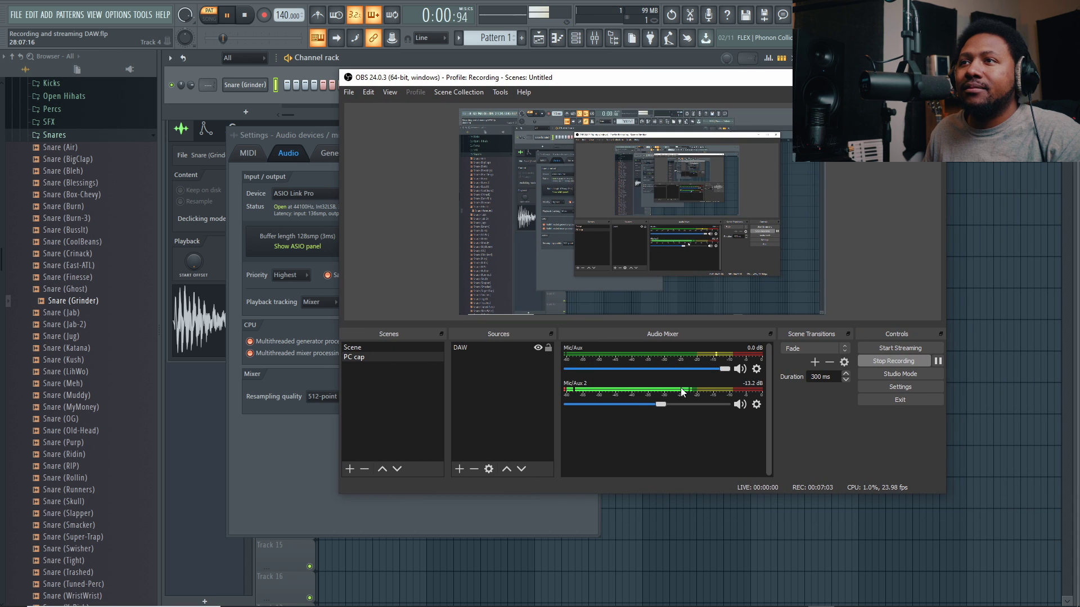
click(248, 19)
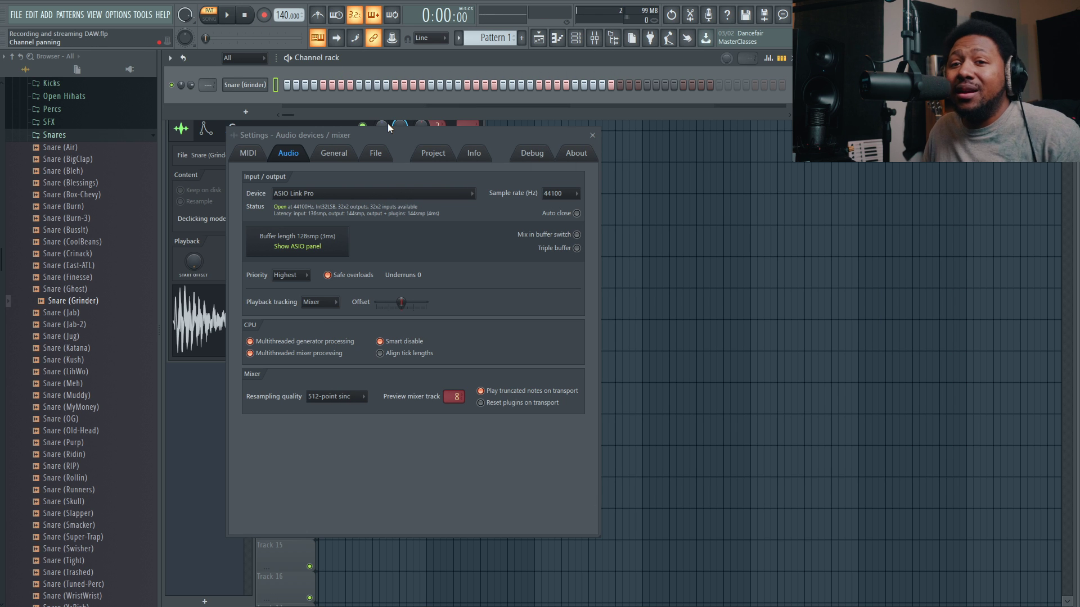